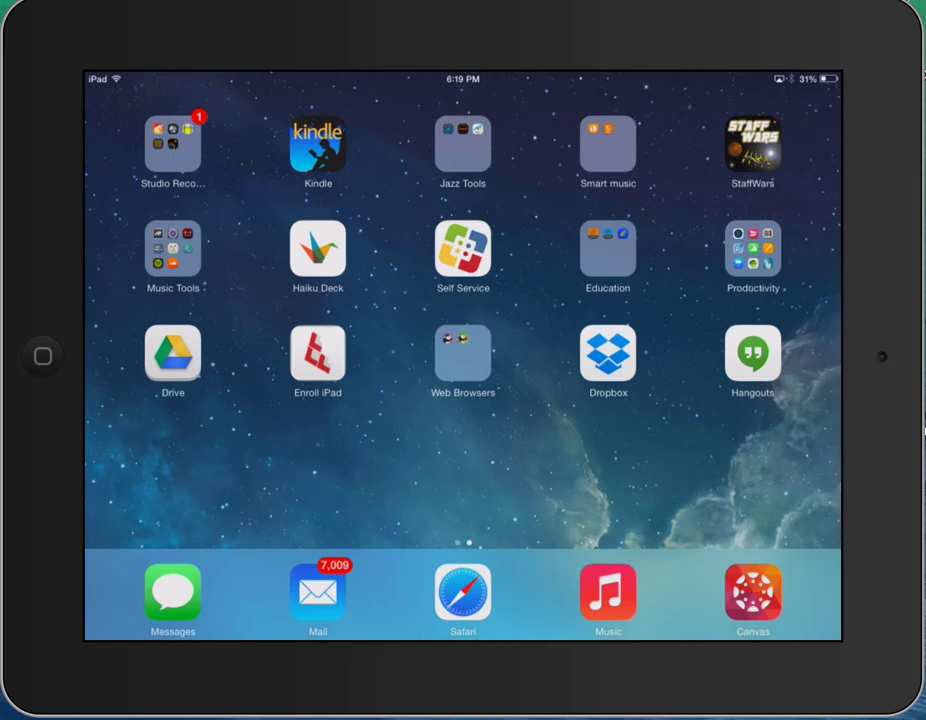
Launch GarageBand from the Studio Recording folder on the Home Screen
click(172, 145)
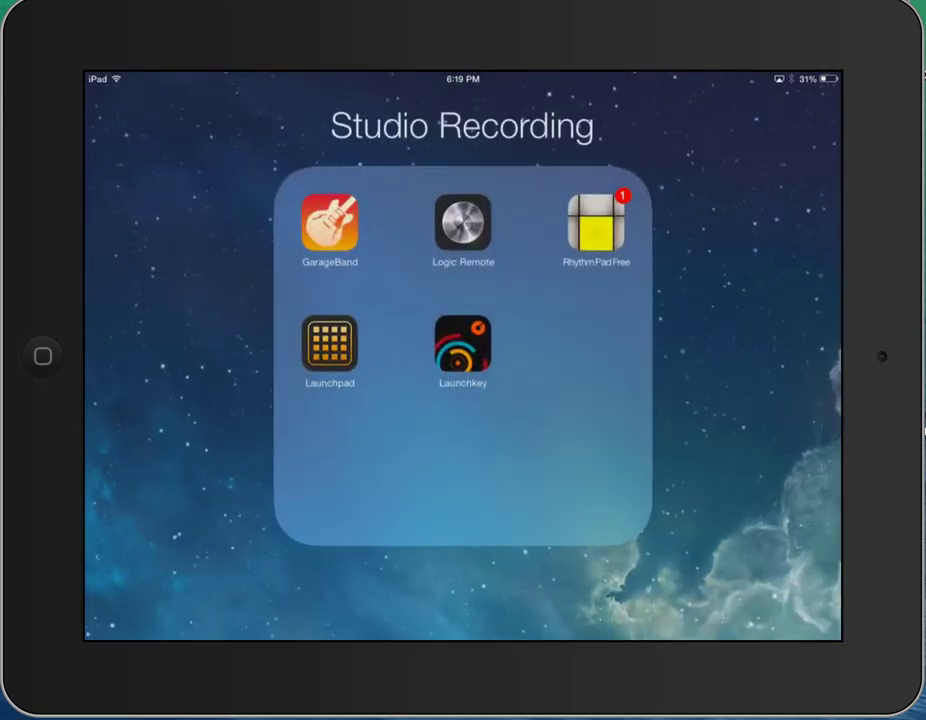
click(329, 222)
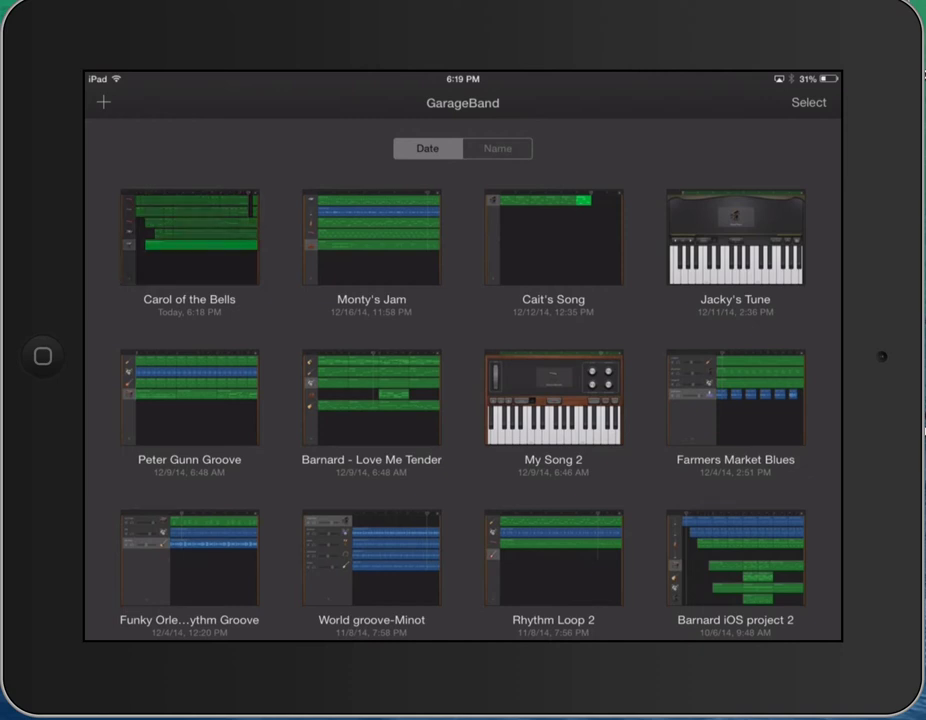
Select the Carol of the Bells song and show its Share options
click(189, 237)
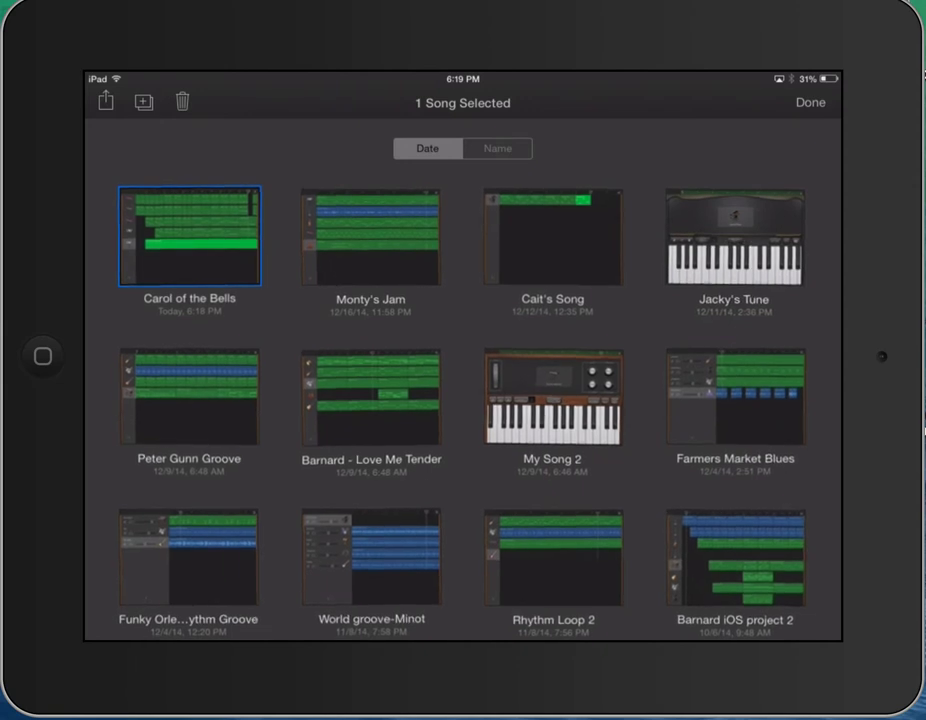
click(104, 100)
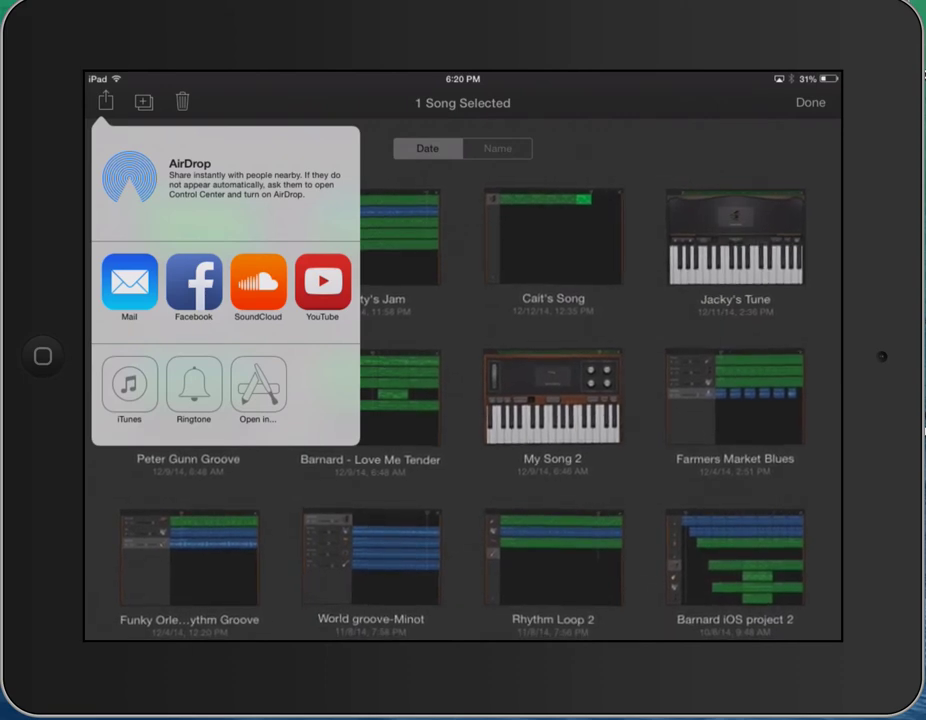
Export Carol of the Bells to iTunes with artist 'James Barnard' at medium quality
click(129, 384)
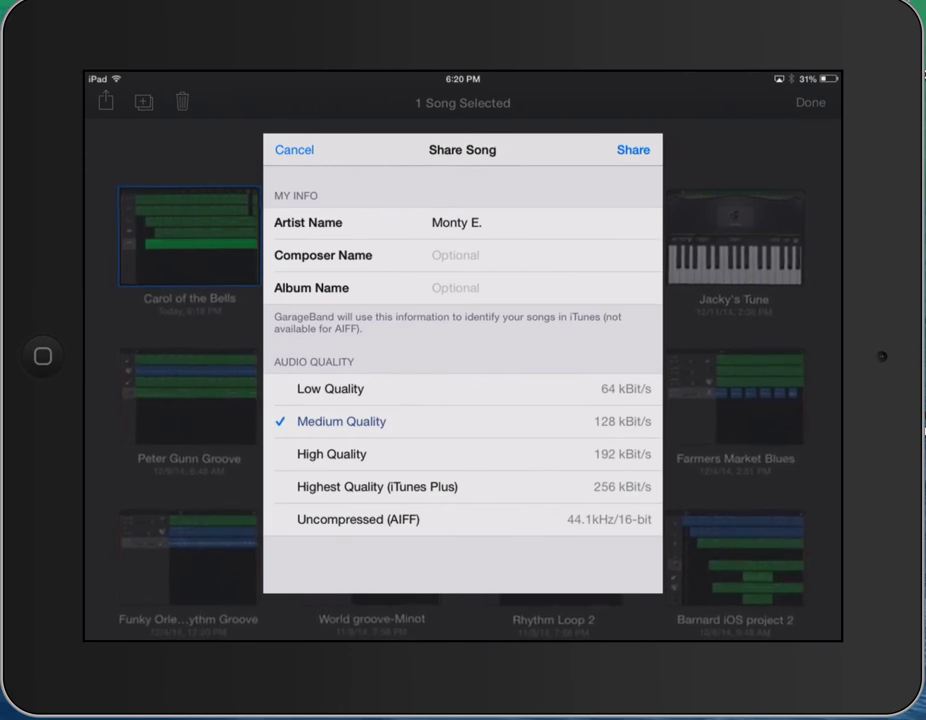
click(520, 222)
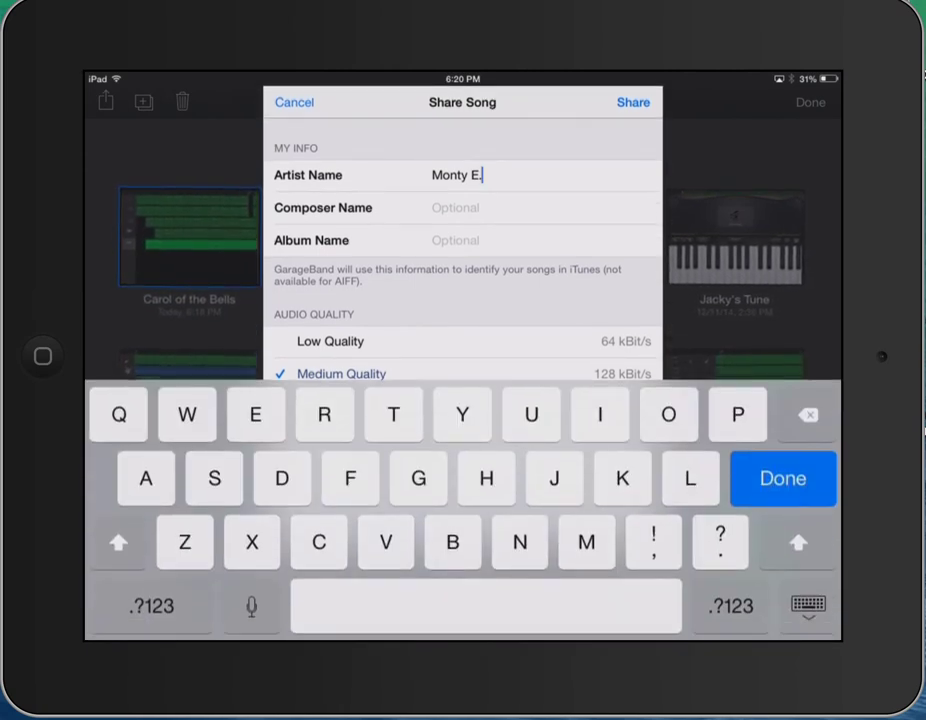
key(BackSpace)
key(BackSpace)
key(BackSpace)
key(BackSpace)
key(BackSpace)
key(BackSpace)
key(BackSpace)
key(BackSpace)
text(James Barnard)
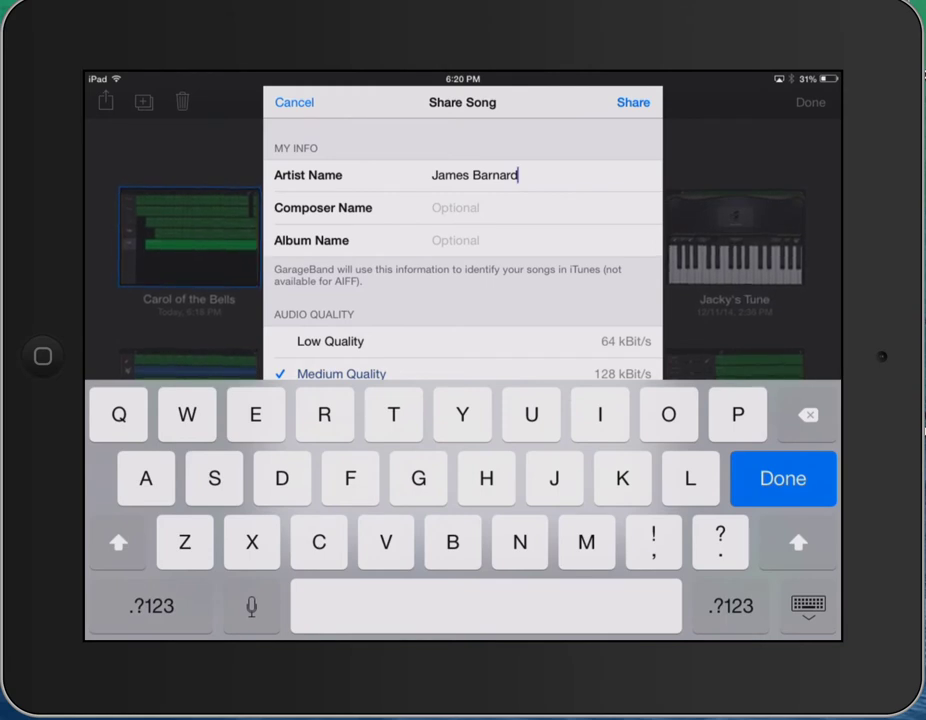
key(Return)
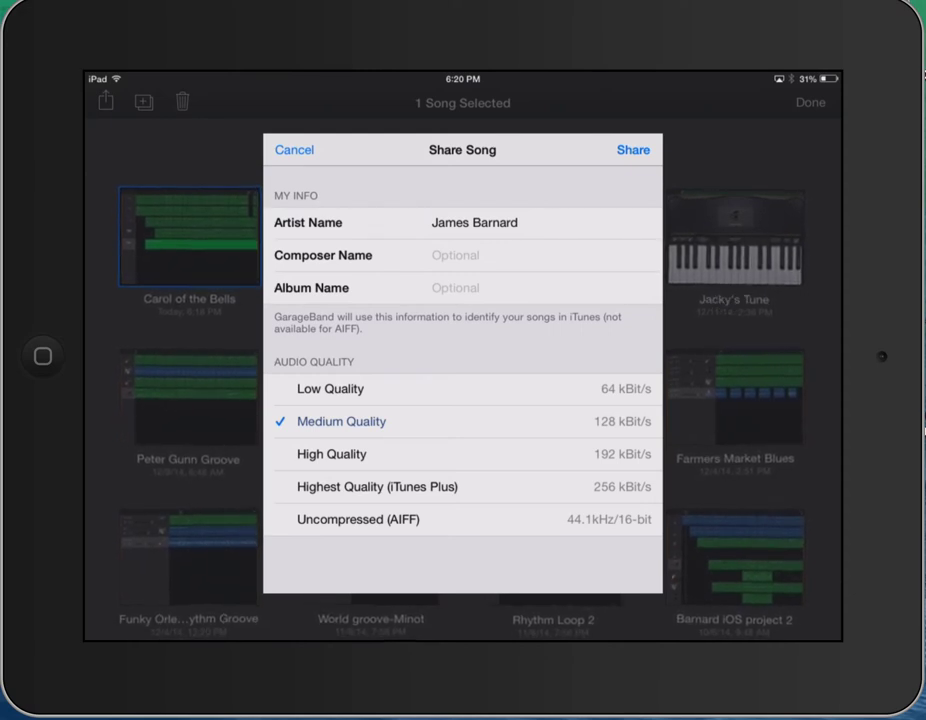
click(633, 149)
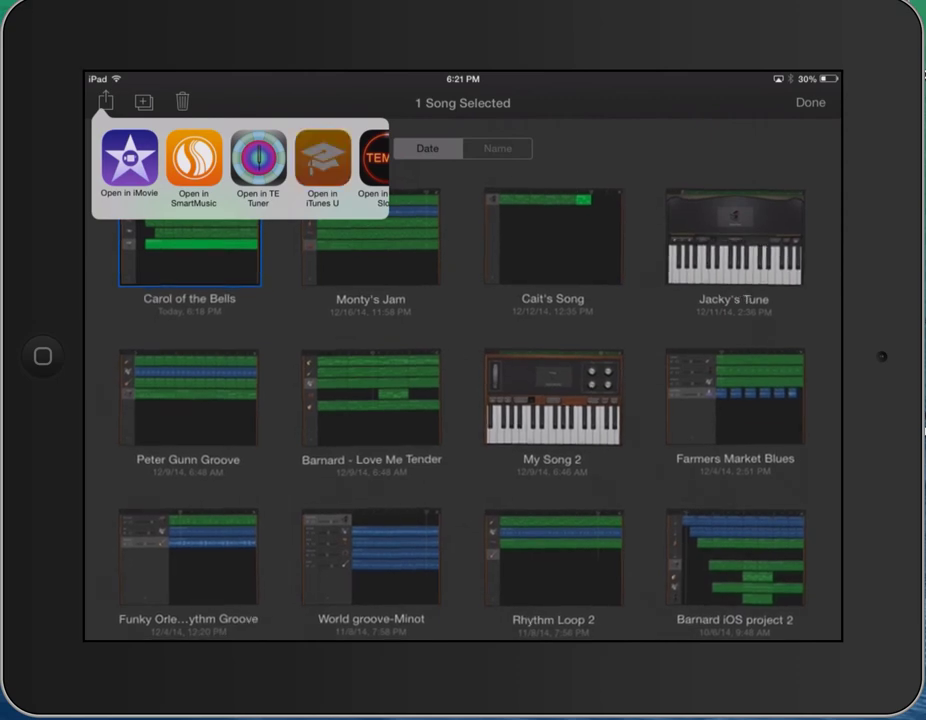
Send the exported Carol of the Bells song to Canvas via Open in
drag(320, 165, 110, 165)
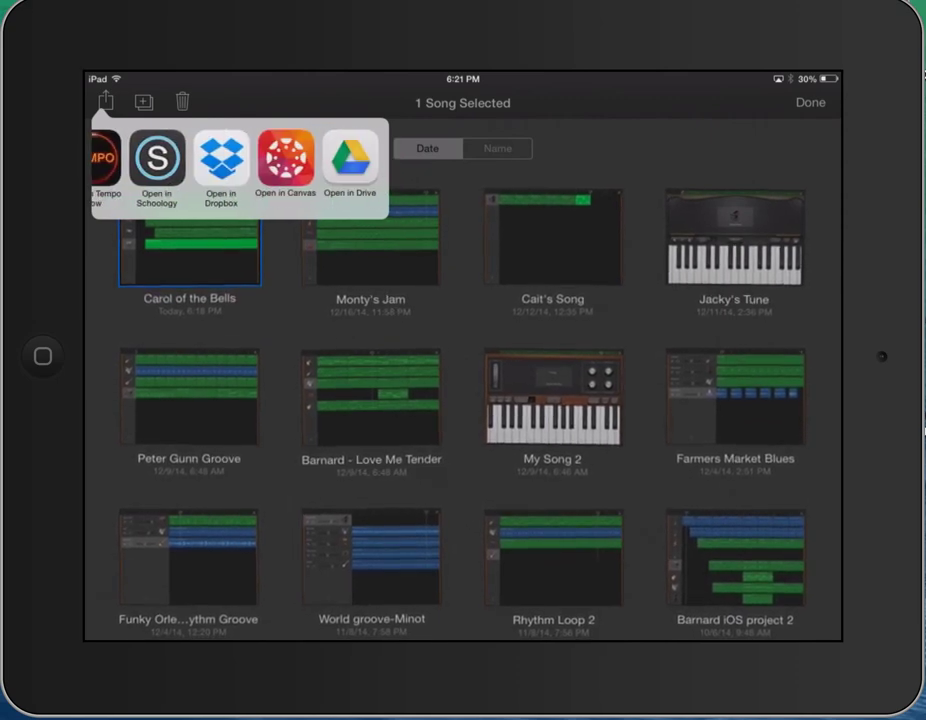
click(287, 160)
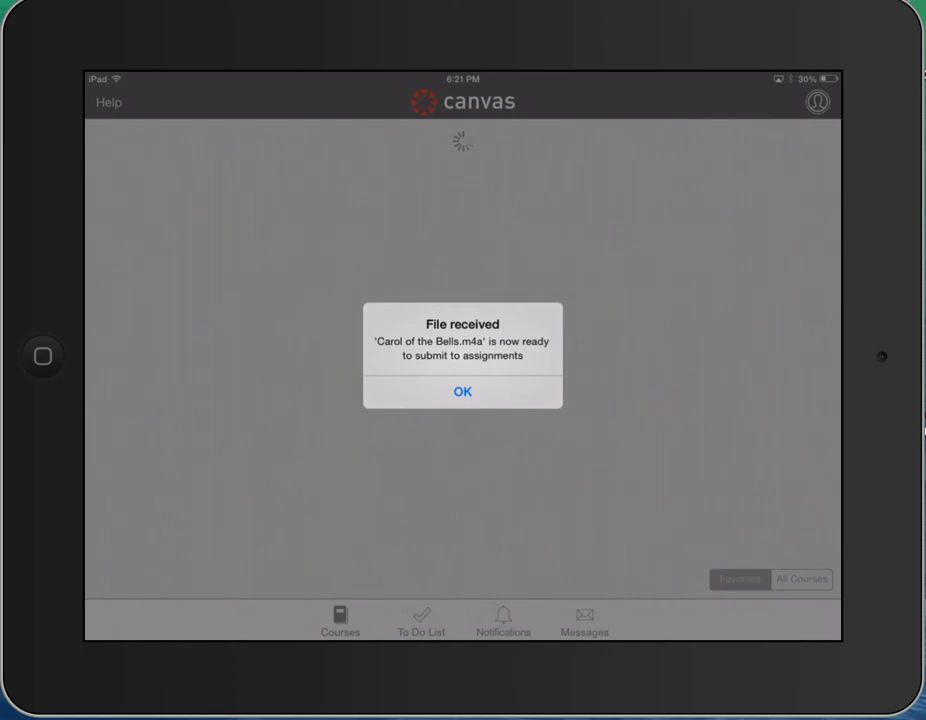
Dismiss the File received alert and enter the Wind Ensemble-Barnard-8(A) course
click(462, 391)
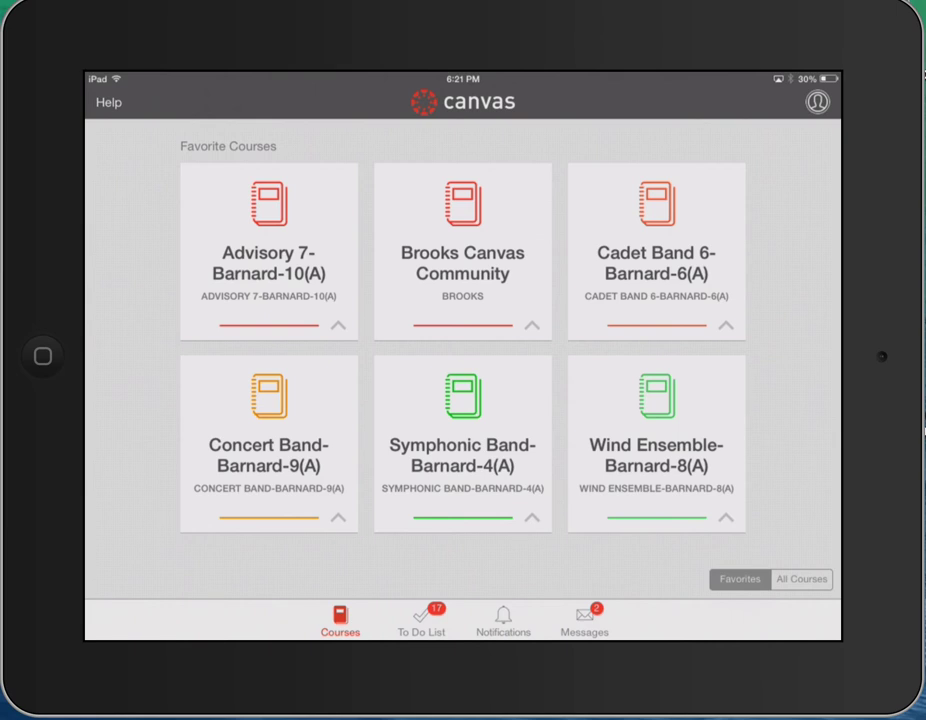
click(656, 445)
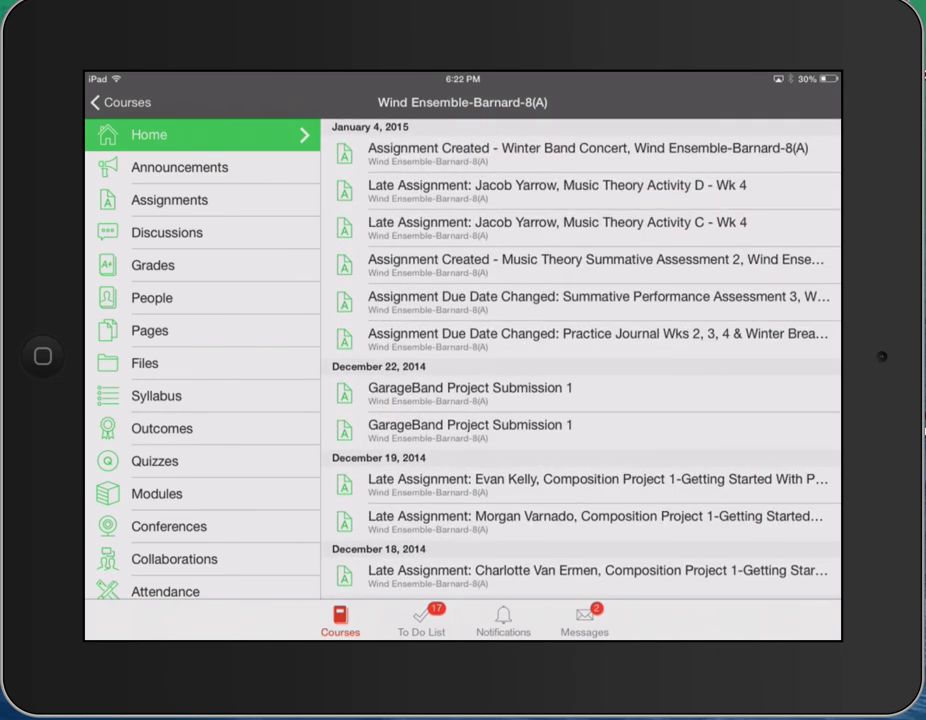
Show the Wind Ensemble assignments and scroll down to GarageBand Project Submission 1
click(169, 200)
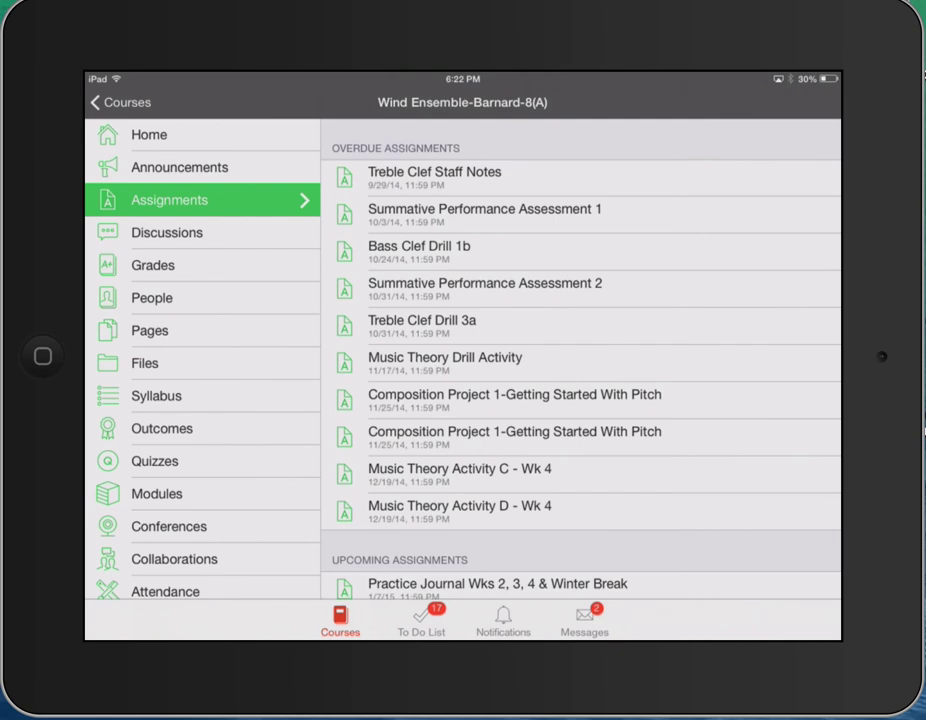
scroll(580, 360, down, 5)
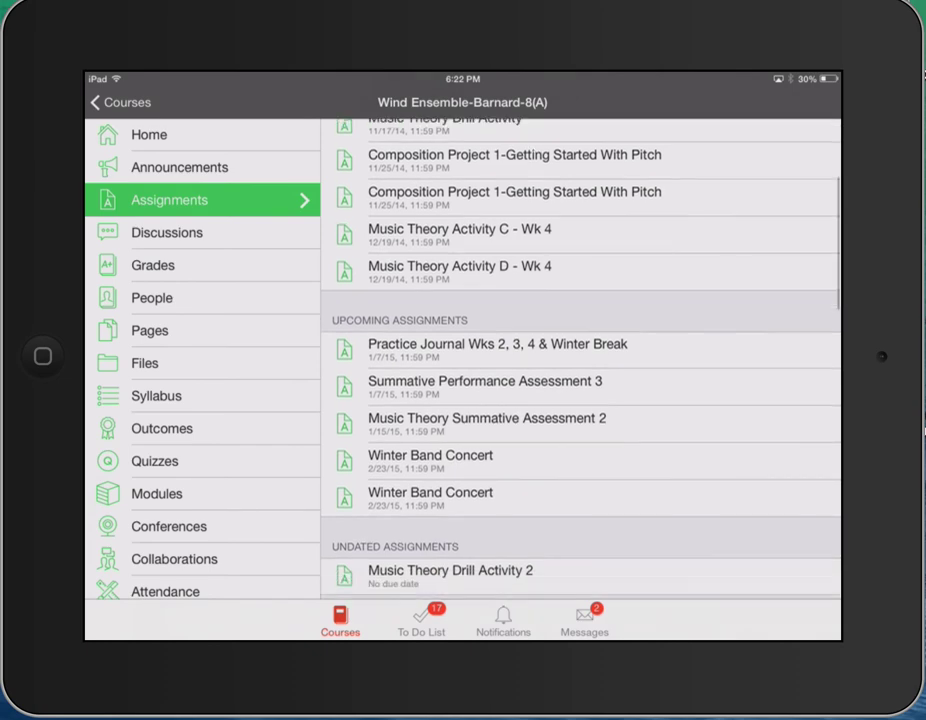
scroll(580, 360, up, 5)
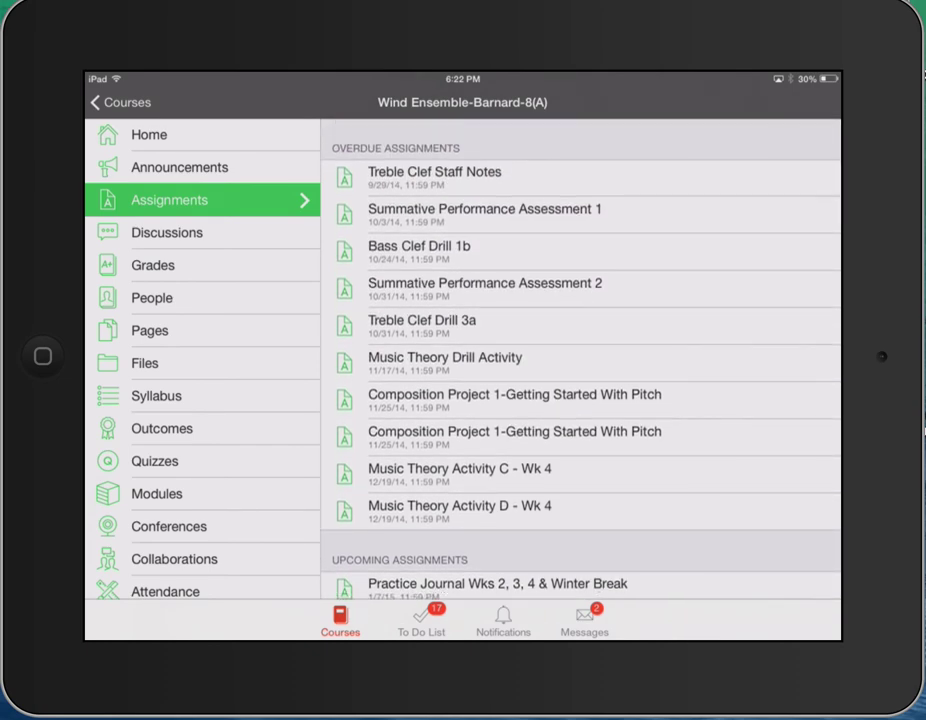
scroll(580, 360, down, 1)
scroll(580, 360, down, 3)
scroll(580, 360, down, 5)
scroll(580, 360, down, 2)
scroll(580, 360, down, 1)
scroll(580, 360, down, 5)
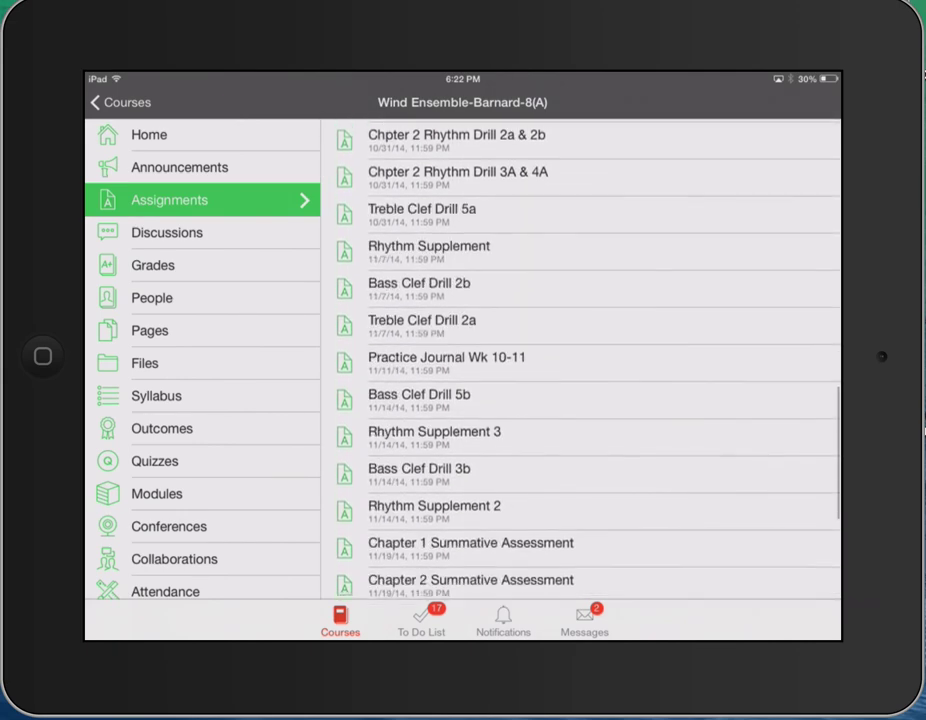
scroll(580, 360, down, 3)
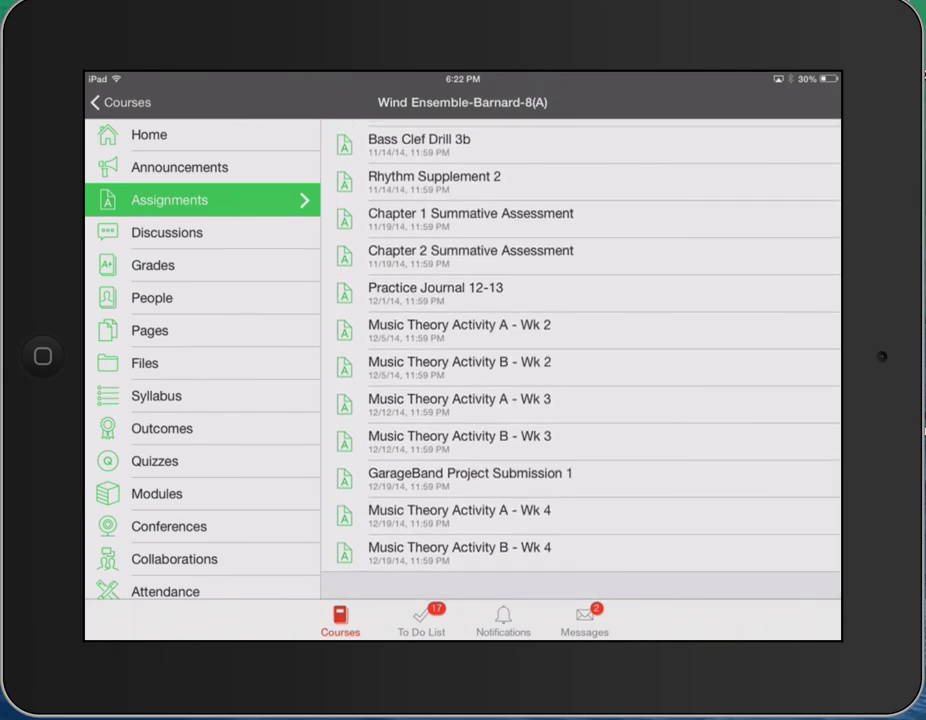
scroll(580, 360, up, 3)
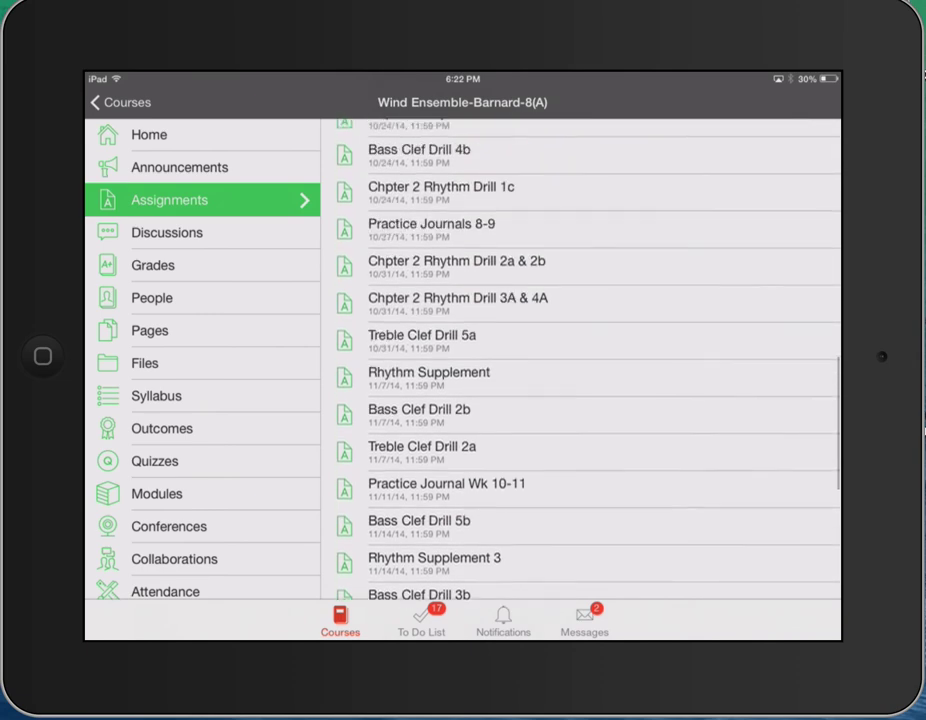
scroll(580, 360, up, 3)
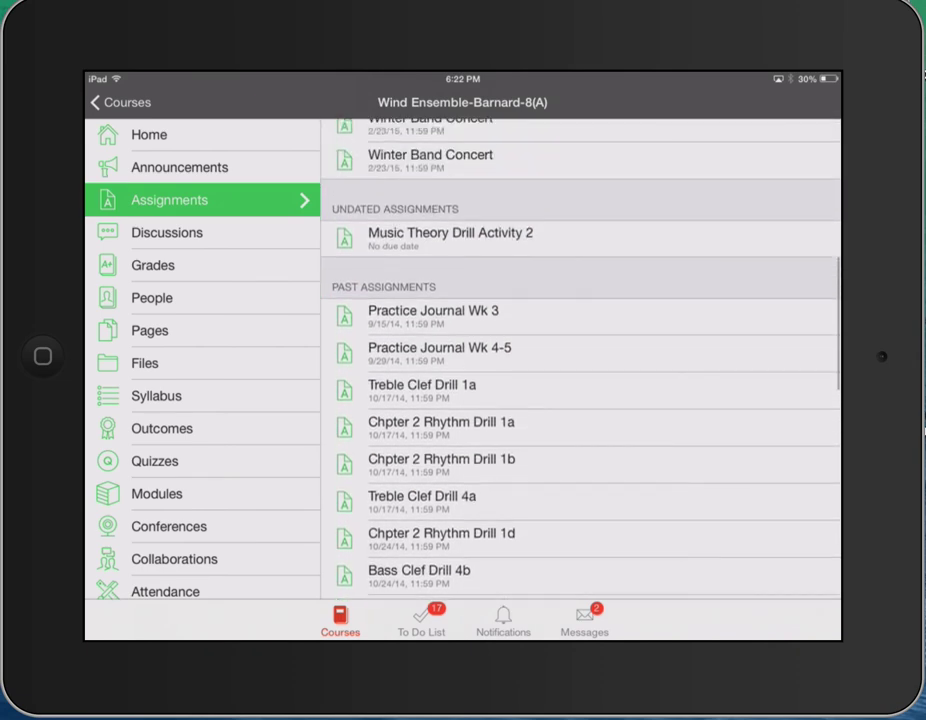
scroll(580, 360, up, 3)
scroll(580, 360, up, 3)
scroll(580, 360, up, 3)
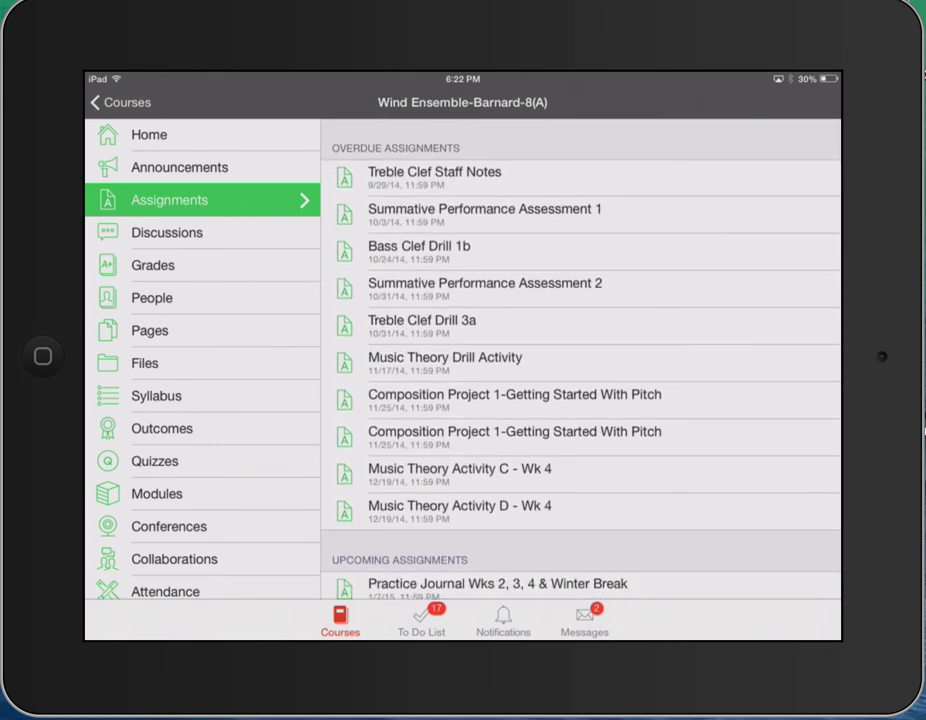
scroll(580, 360, down, 3)
scroll(580, 360, down, 5)
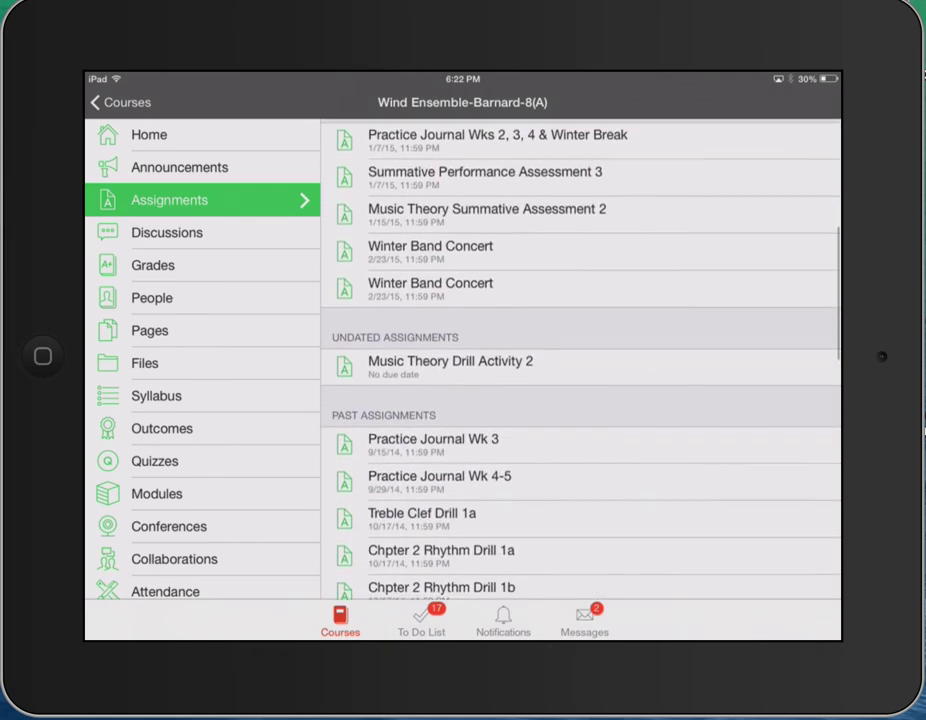
scroll(580, 360, down, 3)
scroll(580, 360, down, 2)
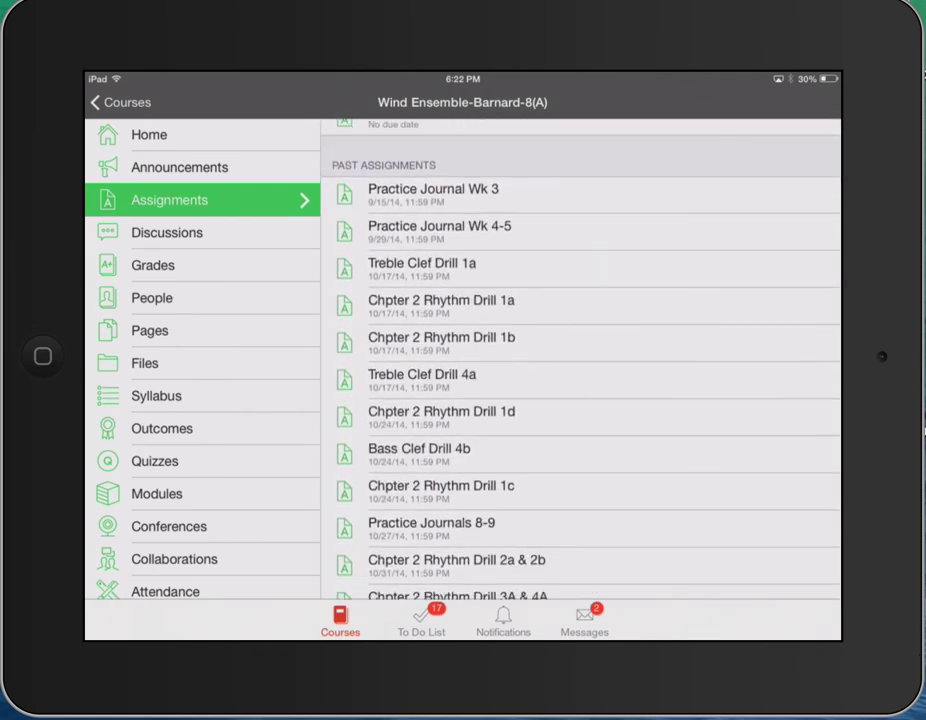
scroll(580, 360, down, 5)
scroll(580, 360, down, 2)
scroll(580, 360, down, 2)
scroll(580, 360, down, 2)
scroll(580, 360, down, 1)
scroll(580, 360, down, 2)
scroll(580, 360, down, 1)
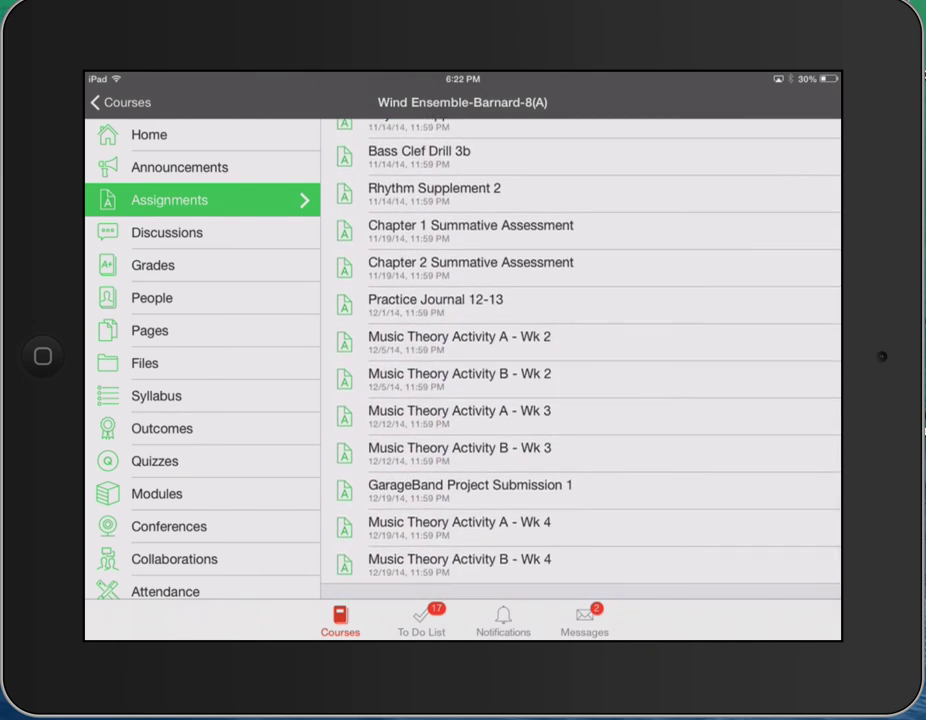
Open GarageBand Project Submission 1 and view its earlier Monty's Jam submissions
click(470, 490)
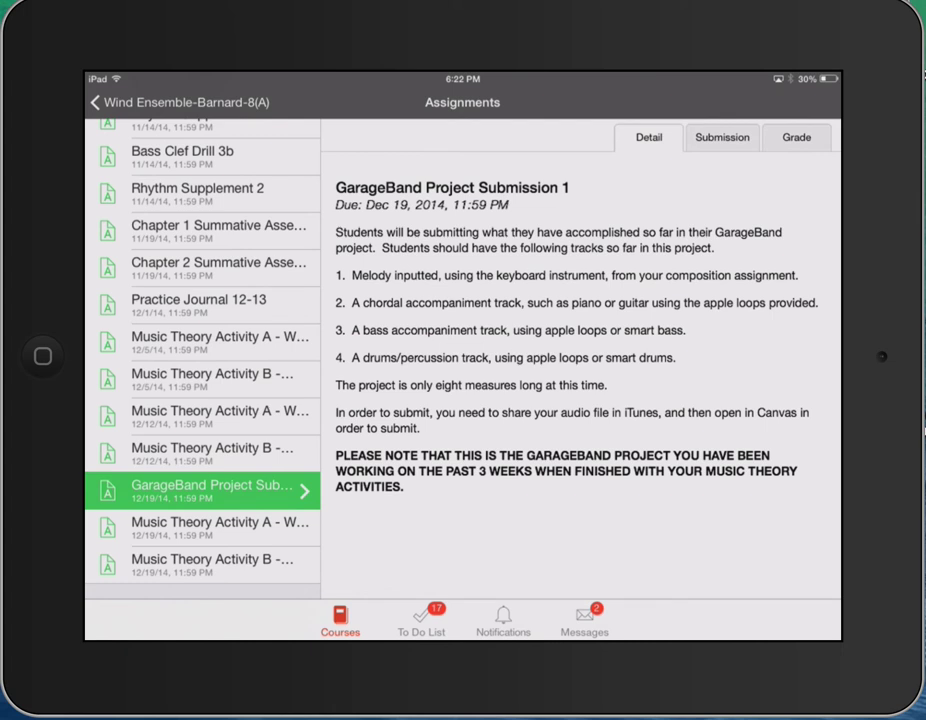
click(722, 137)
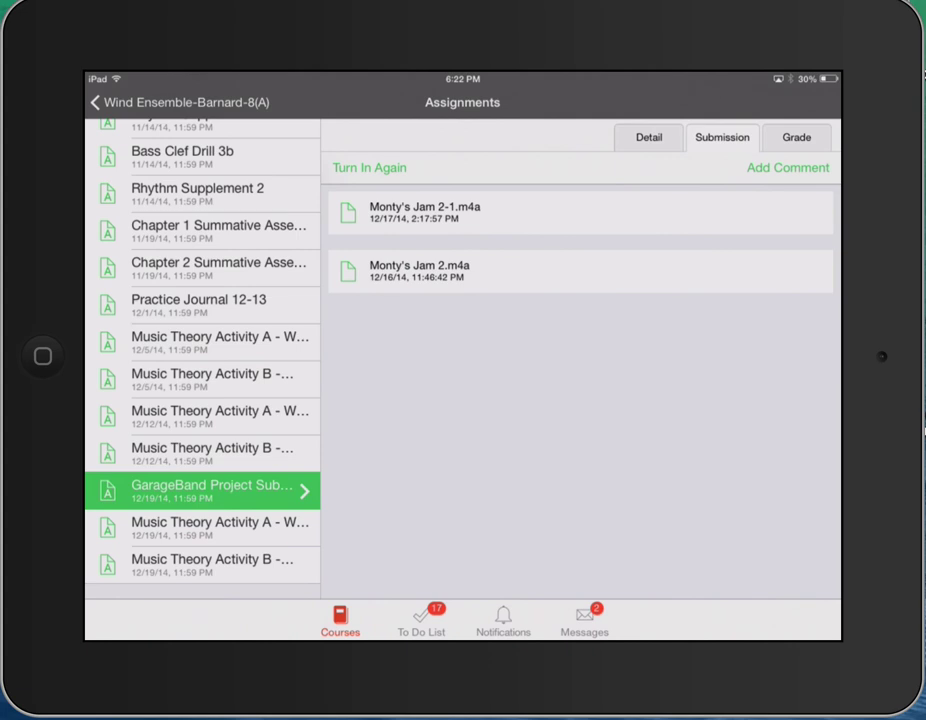
Start a new file-upload submission and choose Carol of the Bells.m4a
click(369, 167)
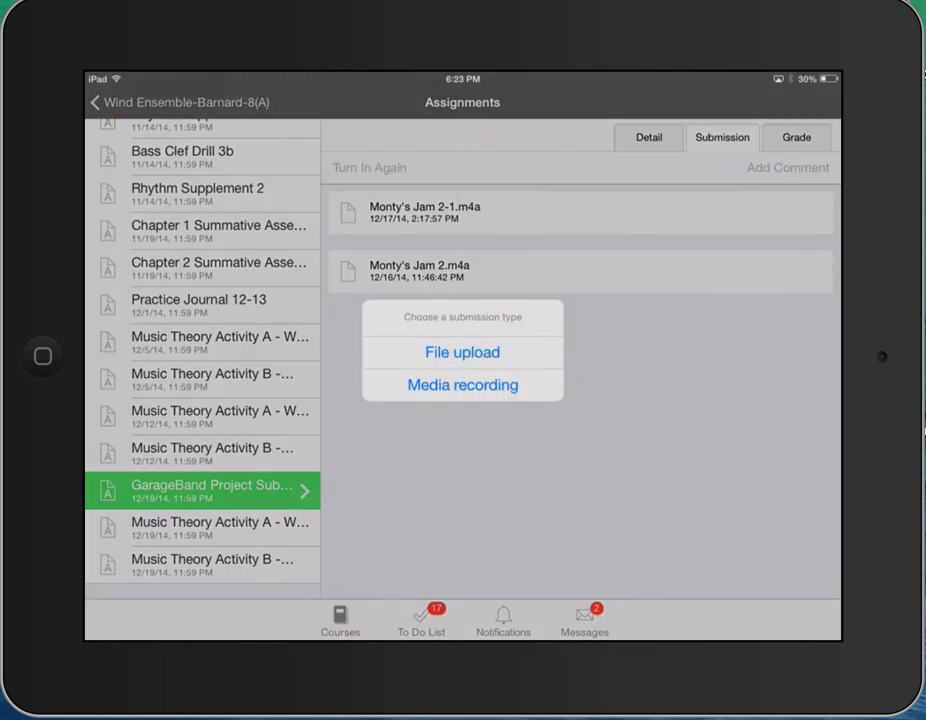
click(462, 385)
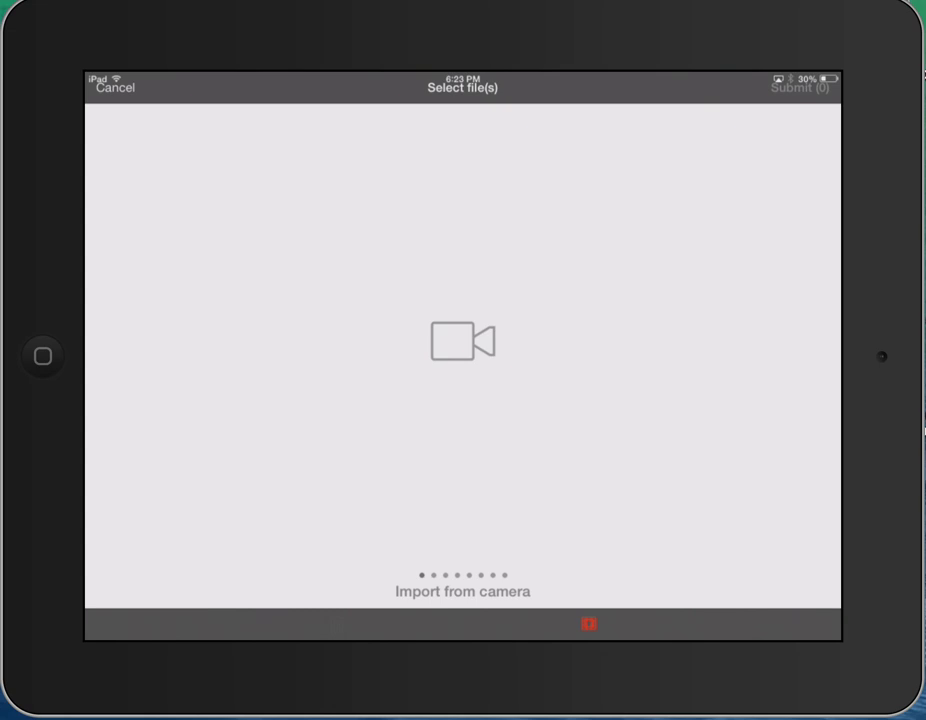
drag(650, 340, 300, 340)
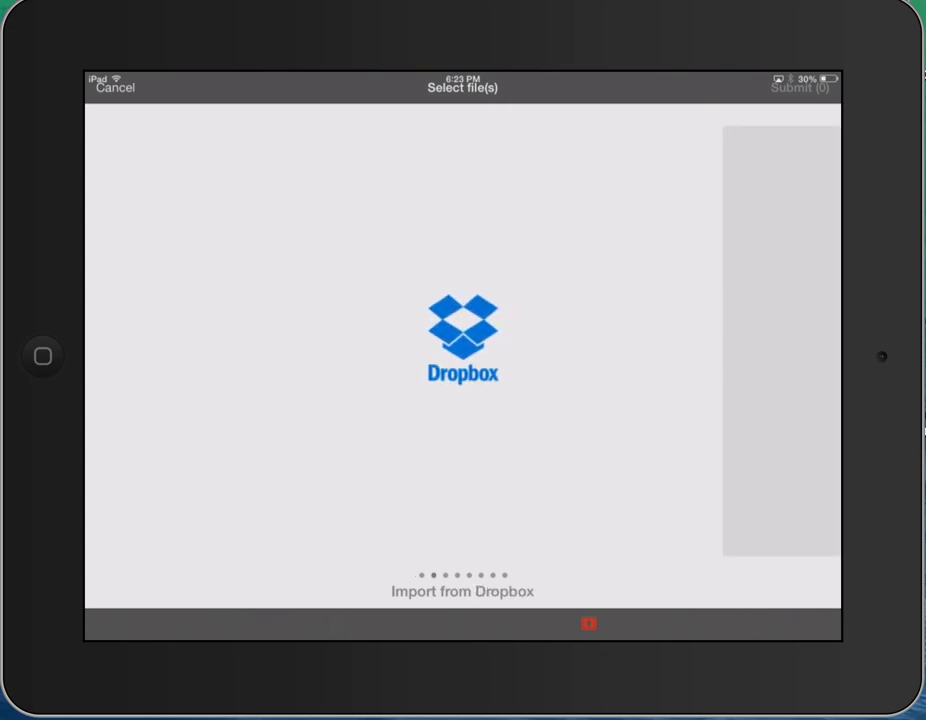
drag(650, 340, 300, 340)
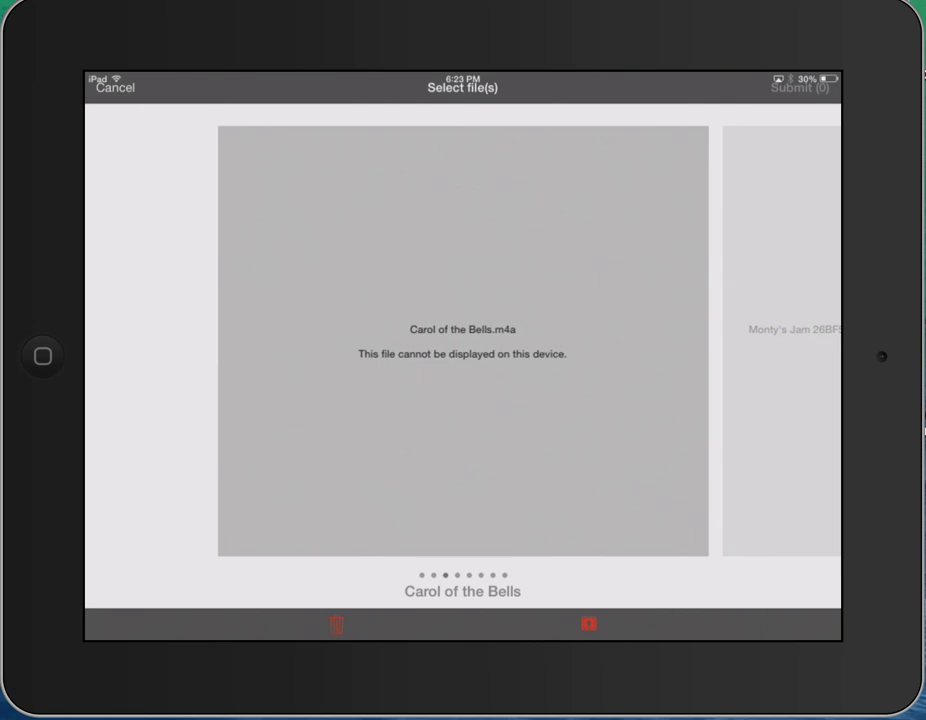
click(463, 340)
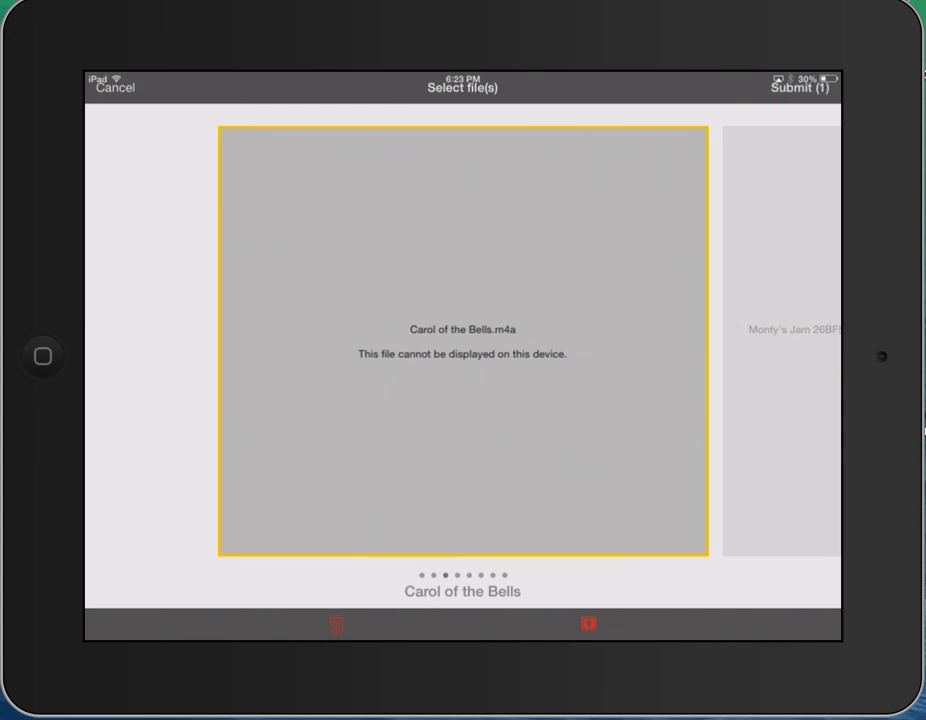